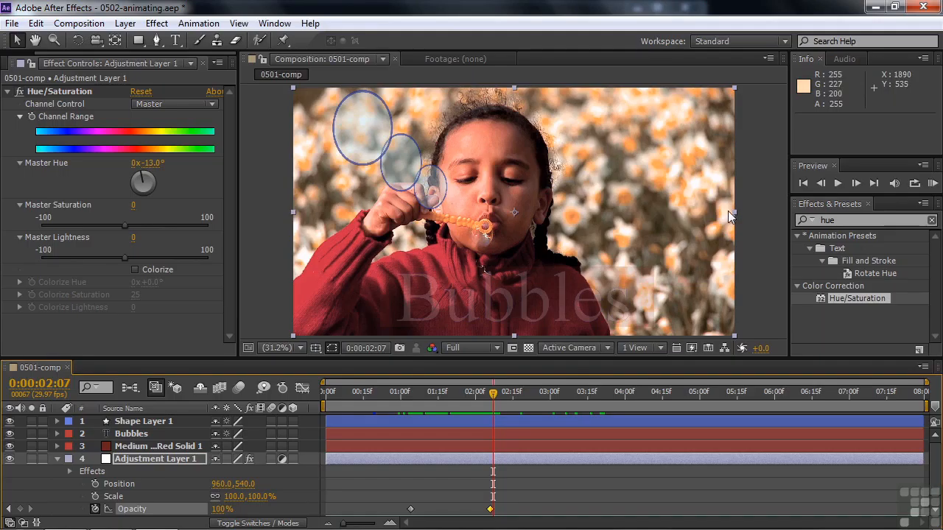
- Add starting Position and Scale keyframes to Adjustment Layer 1 at 0:00:01:25
left_click_drag(736, 213, 587, 227)
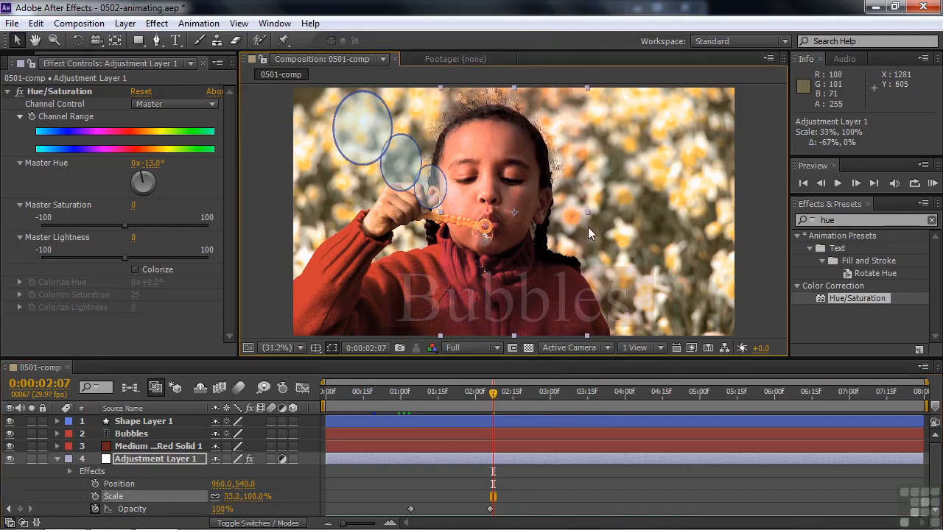
key("ctrl+z")
left_click_drag(495, 398, 463, 400)
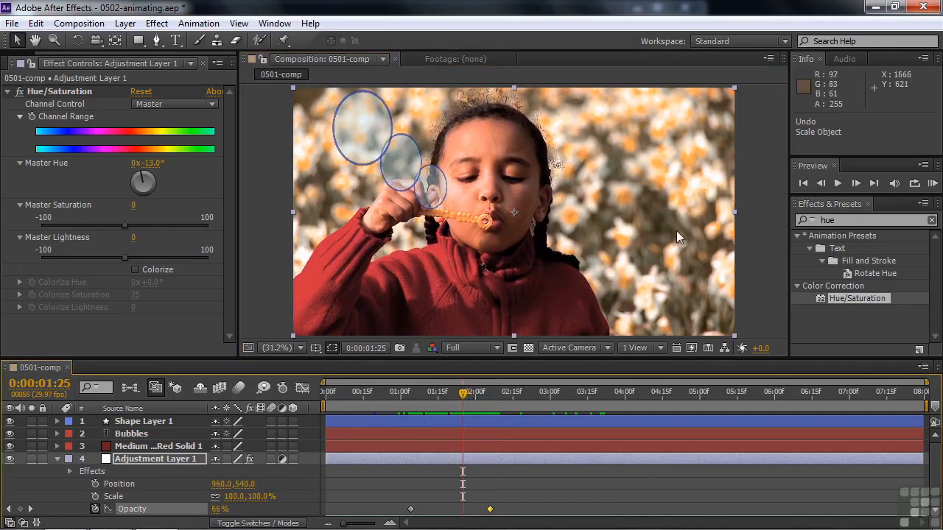
left_click(95, 484)
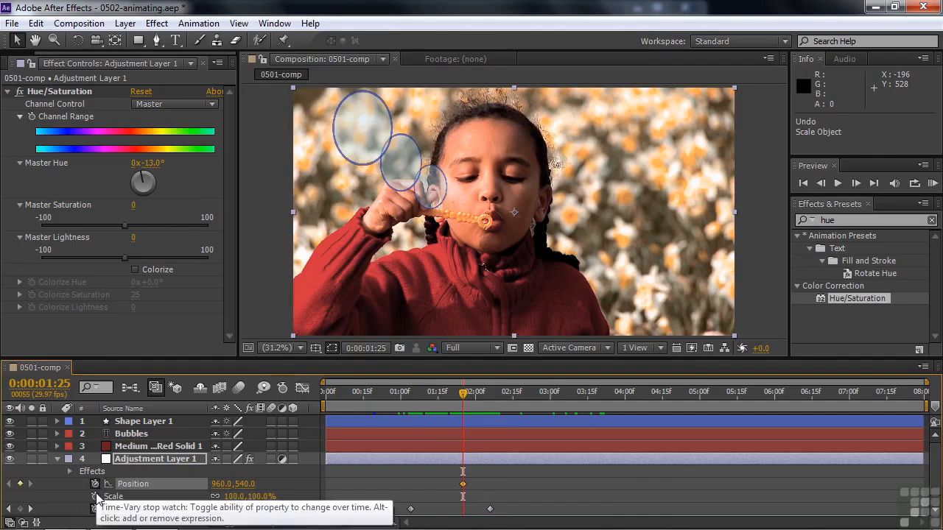
left_click(95, 496)
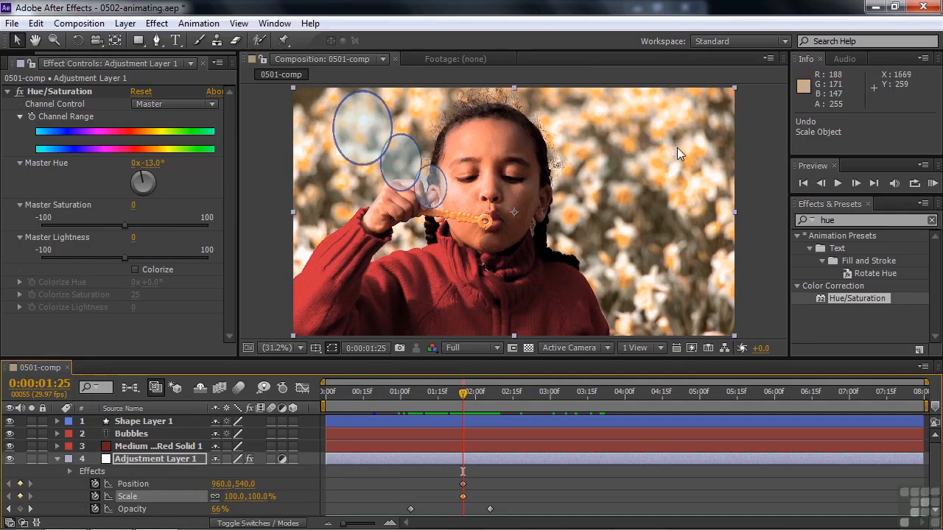
- At 0:00:02:21, narrow Adjustment Layer 1 to about 31.6% width and shift it to about 873.5, 540 over the girl
left_click_drag(465, 393, 528, 393)
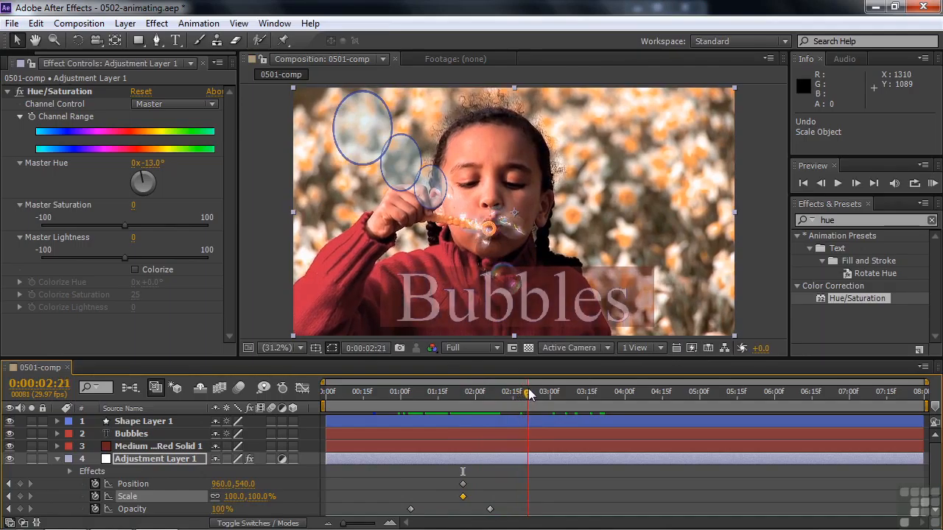
left_click_drag(734, 212, 540, 198)
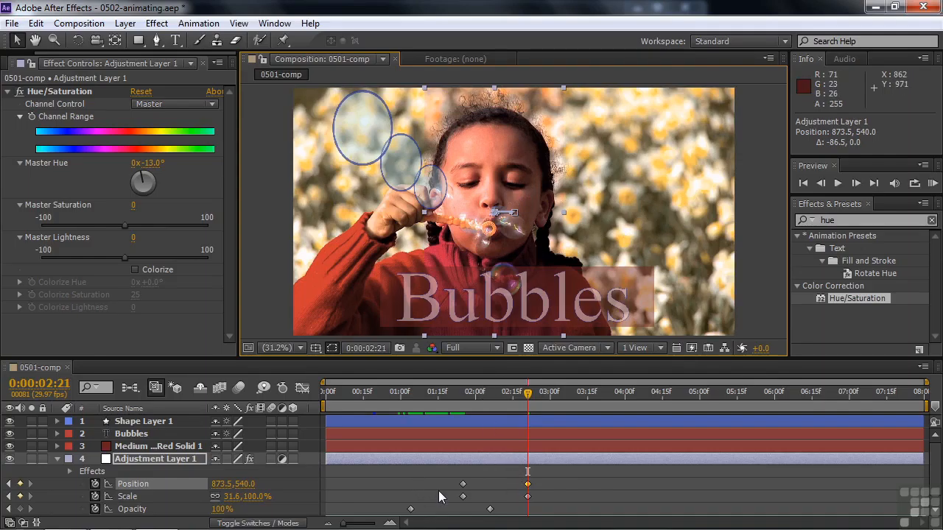
left_click(527, 484)
- Preview the adjustment layer's animation from 0:00:01:00
left_click_drag(528, 395, 399, 425)
key("space")
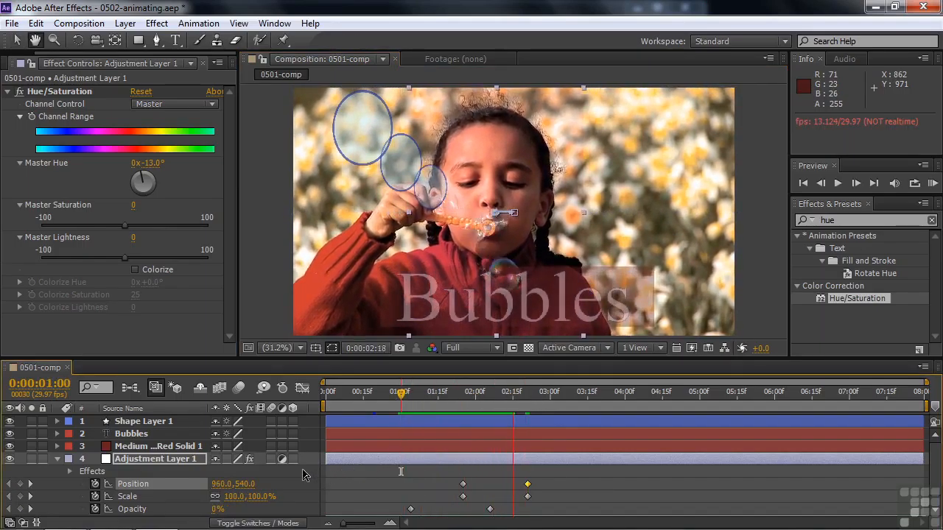
key("space")
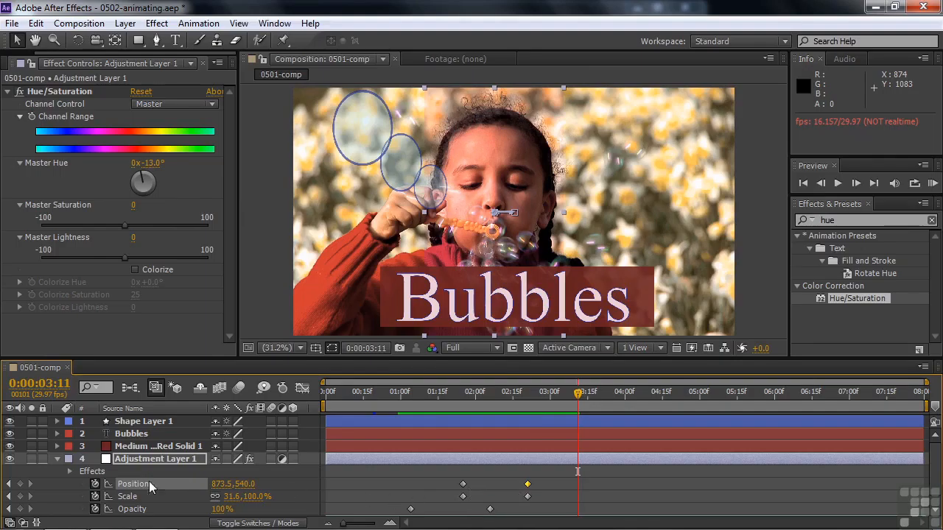
- Collapse Adjustment Layer 1 and reveal the transform properties of Ellipse 3 in Shape Layer 1, with the current time at 0:00:02:05
left_click(57, 459)
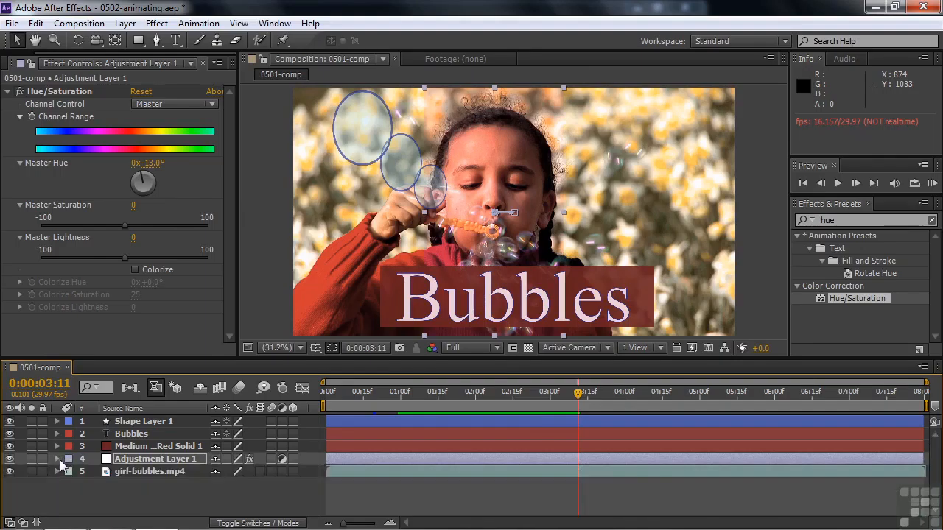
left_click(58, 422)
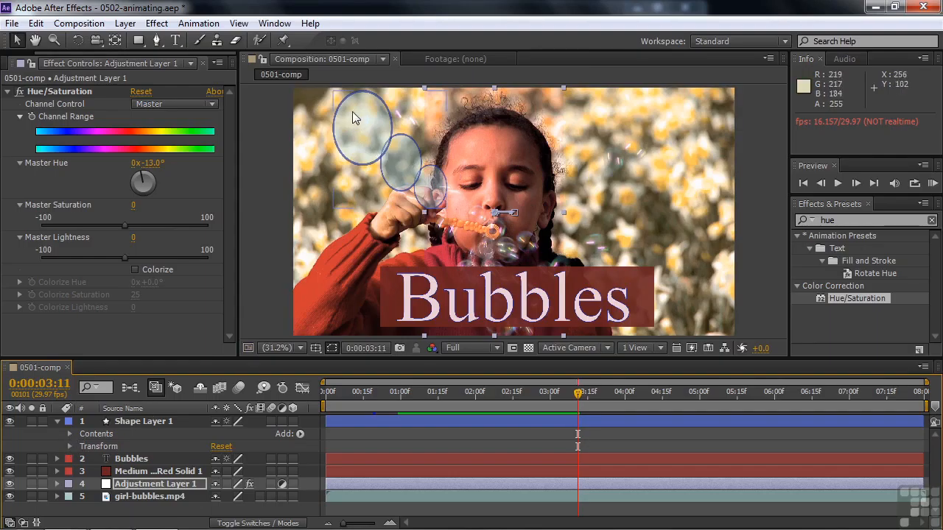
left_click(70, 433)
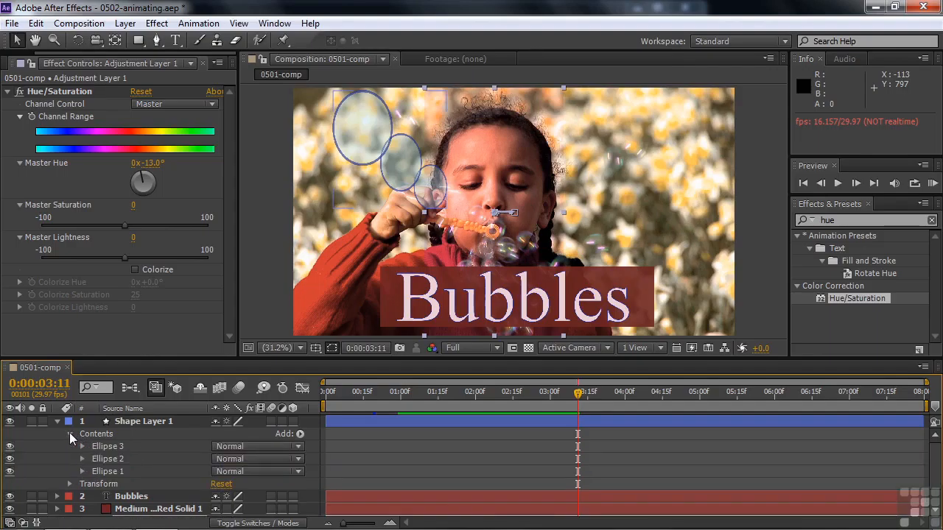
left_click(107, 447)
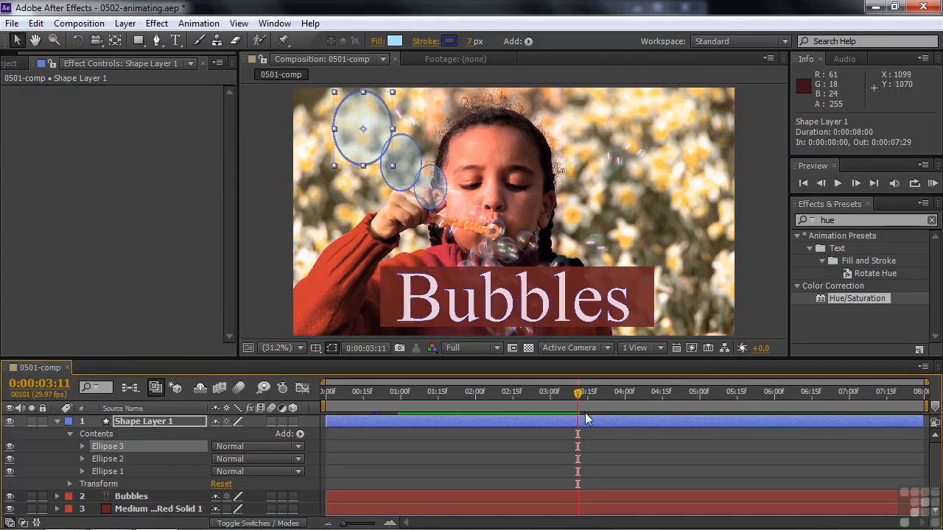
left_click_drag(582, 392, 489, 392)
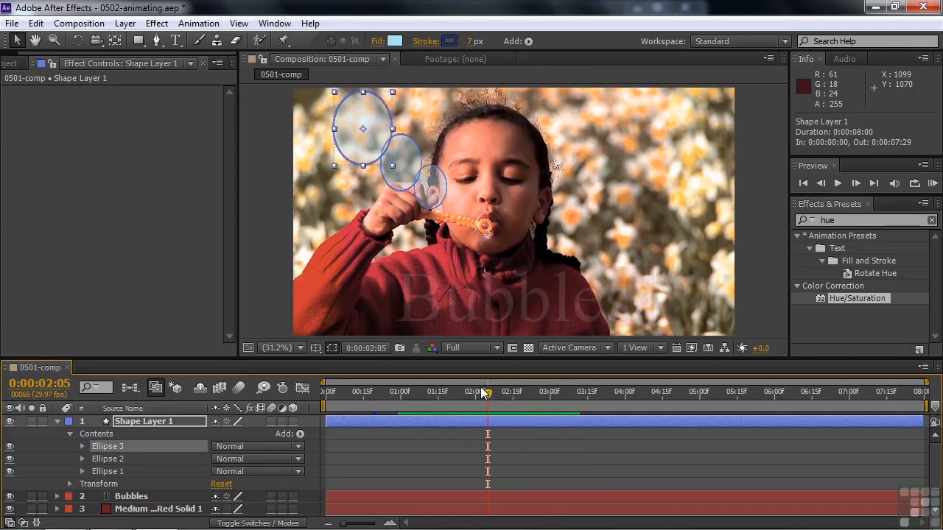
left_click(82, 446)
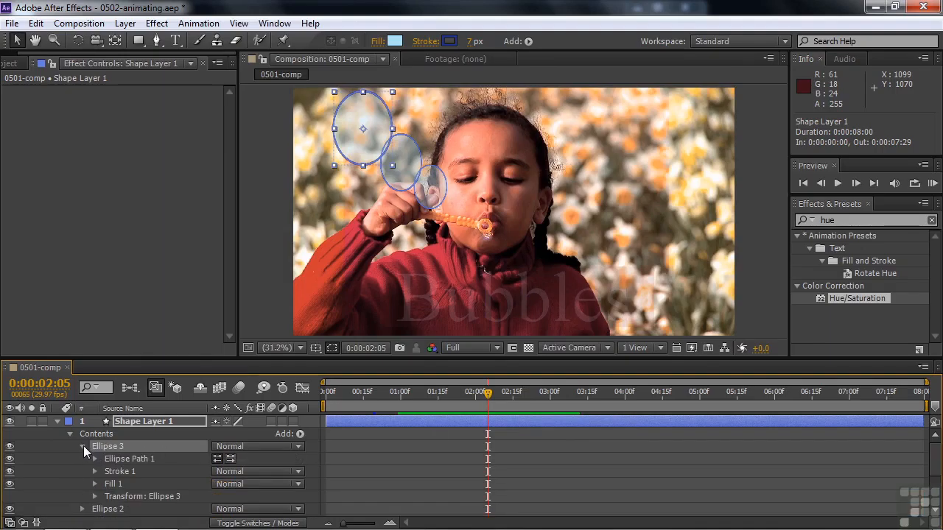
left_click(94, 498)
scroll(95, 503, "down", 2)
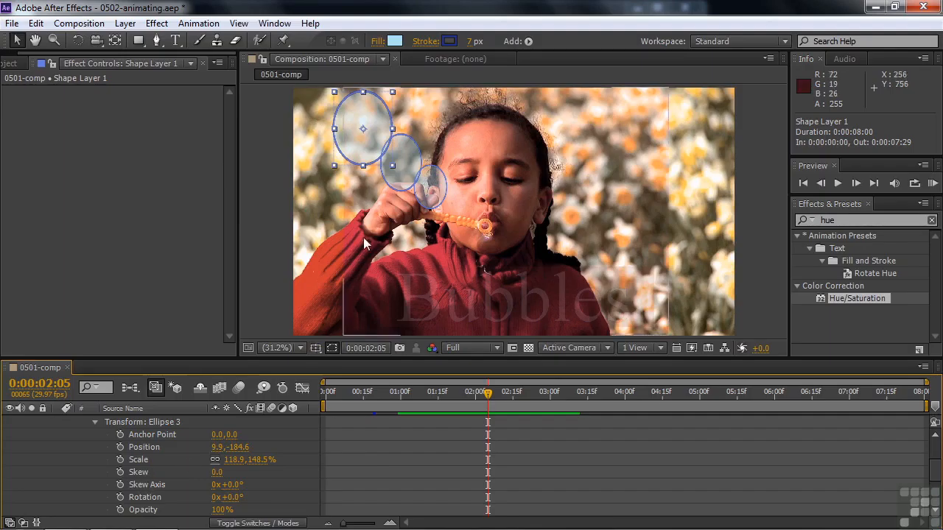
- Place Ellipse 3 over the bubble wand at about 545, 238.5, scale it to 26.0, 32.5%, and add Position and Scale keyframes
left_click_drag(388, 152, 486, 237)
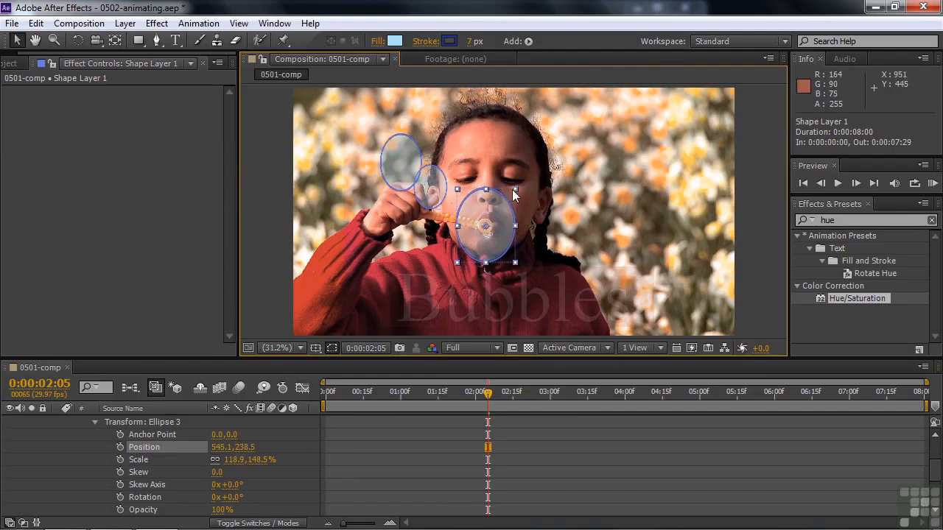
mouse_move(516, 189)
left_mouse_down()
mouse_move(503, 200)
mouse_move(515, 190)
left_mouse_up()
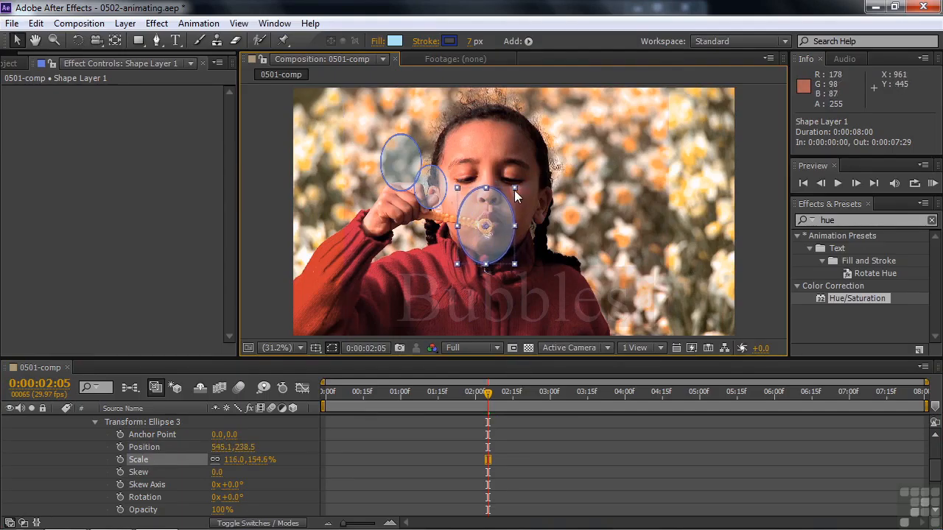
key("ctrl+z")
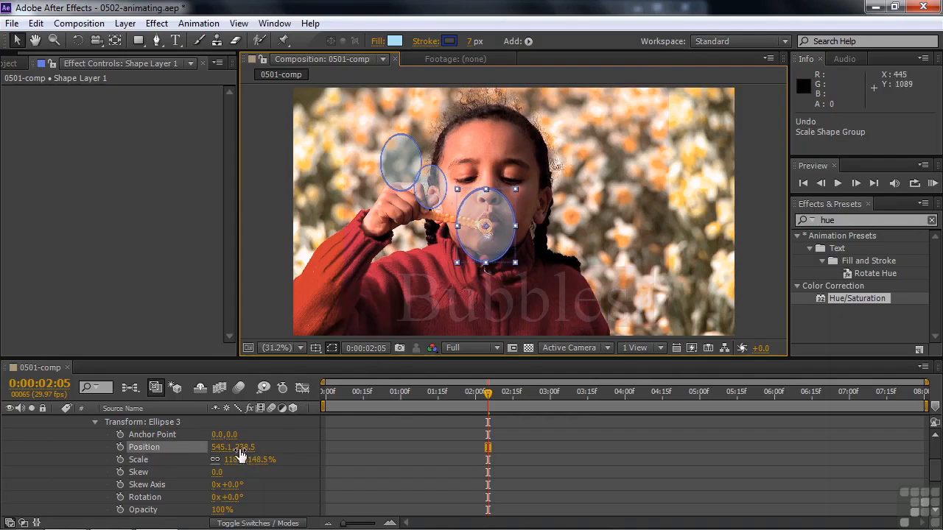
left_click_drag(250, 464, 172, 460)
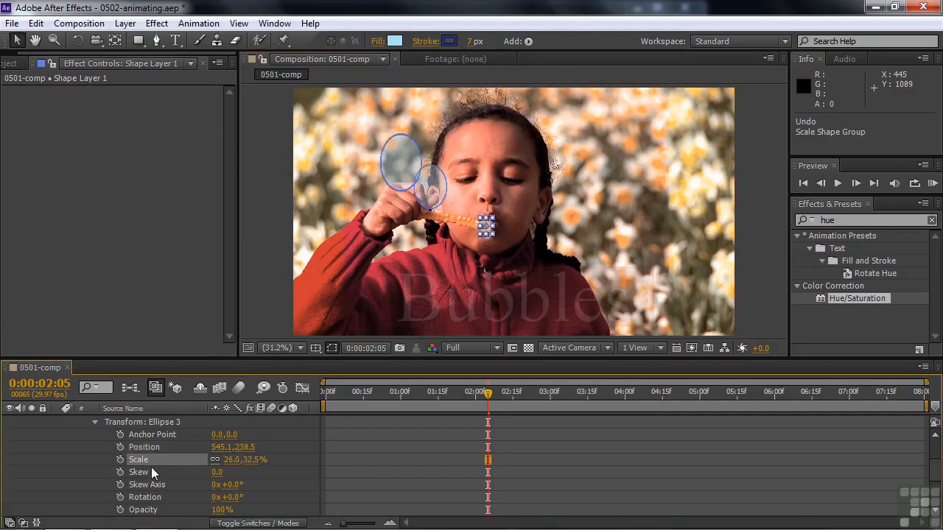
left_click(120, 447)
left_click(119, 459)
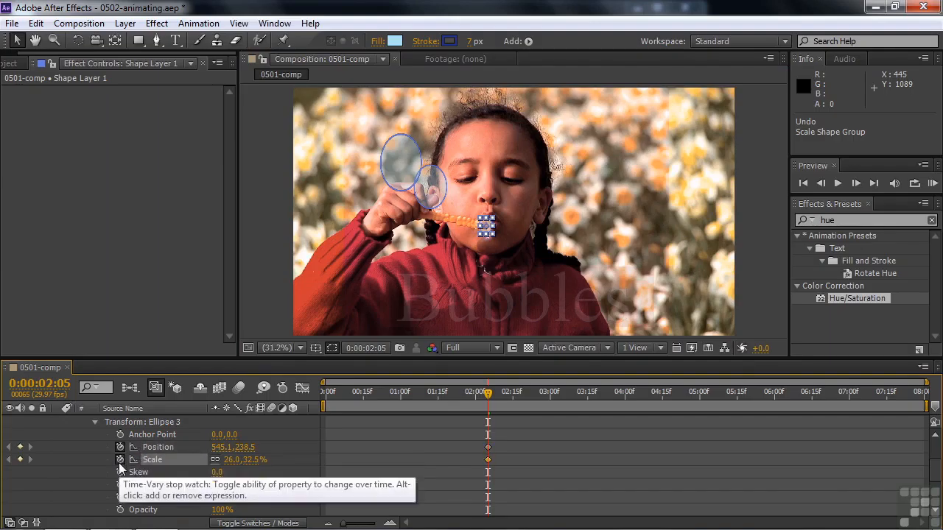
- Keyframe Ellipse 3's opacity to fade from 0% at 0:00:02:05 to 100% at 0:00:02:19
left_click(120, 510)
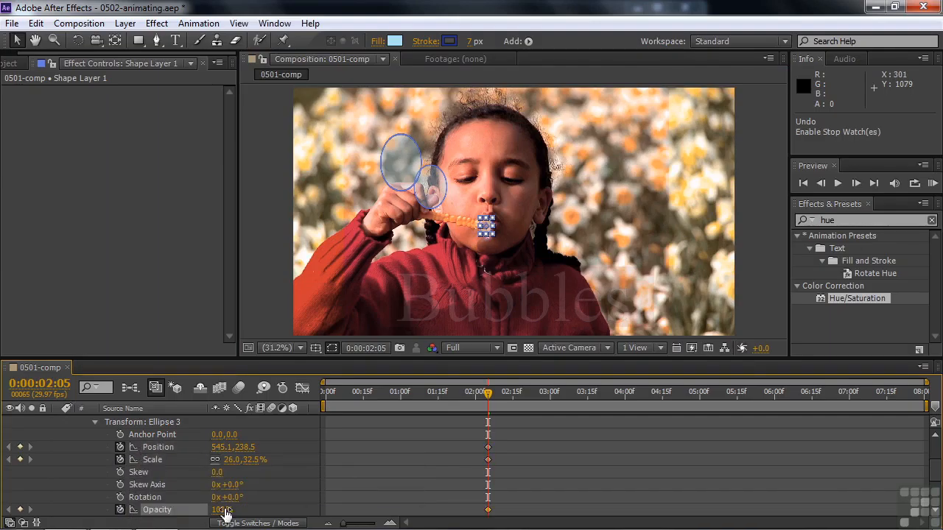
left_click_drag(218, 509, 138, 508)
left_click_drag(488, 400, 523, 401)
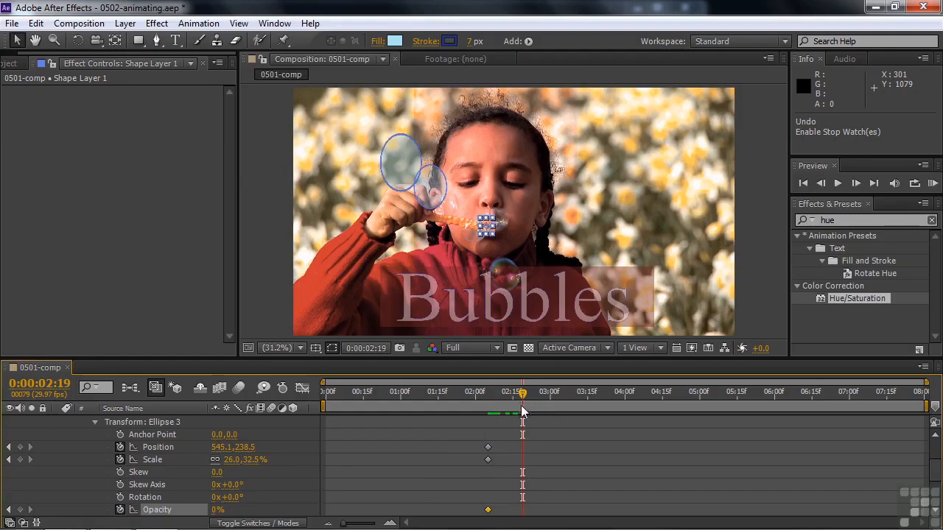
left_click_drag(211, 511, 273, 510)
- At 0:00:03:26, enlarge Ellipse 3 to about 138.9, 173.5% and move it past the frame's upper edge to about -60.6, -501.8
left_click_drag(527, 399, 615, 423)
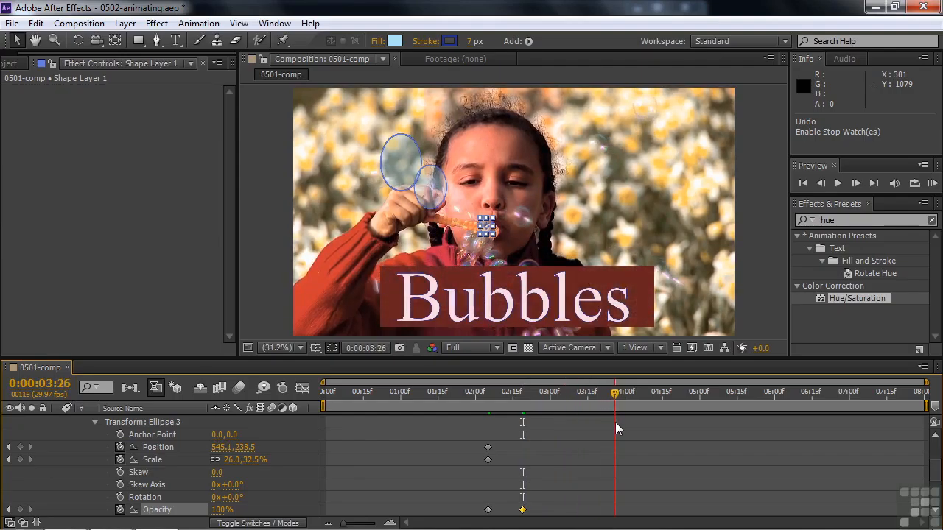
left_click_drag(487, 227, 358, 94)
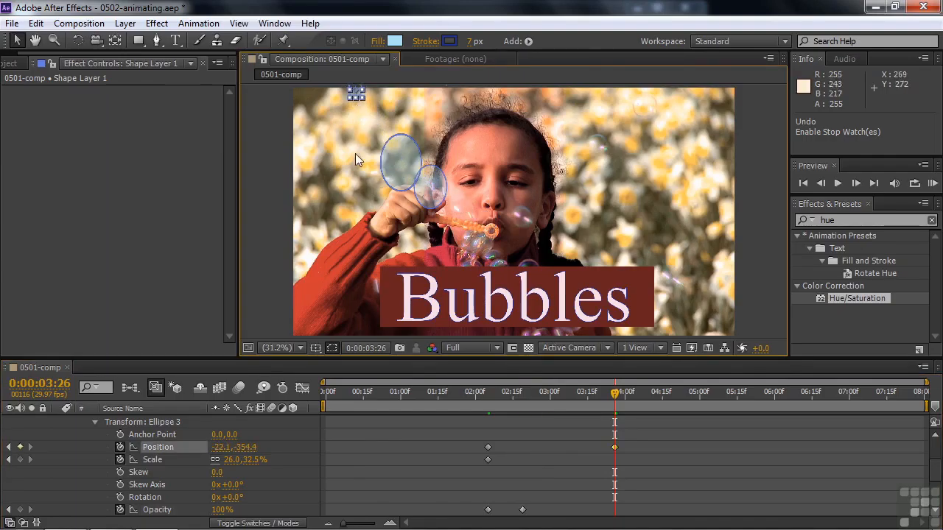
left_click_drag(255, 464, 346, 456)
left_click_drag(370, 123, 363, 88)
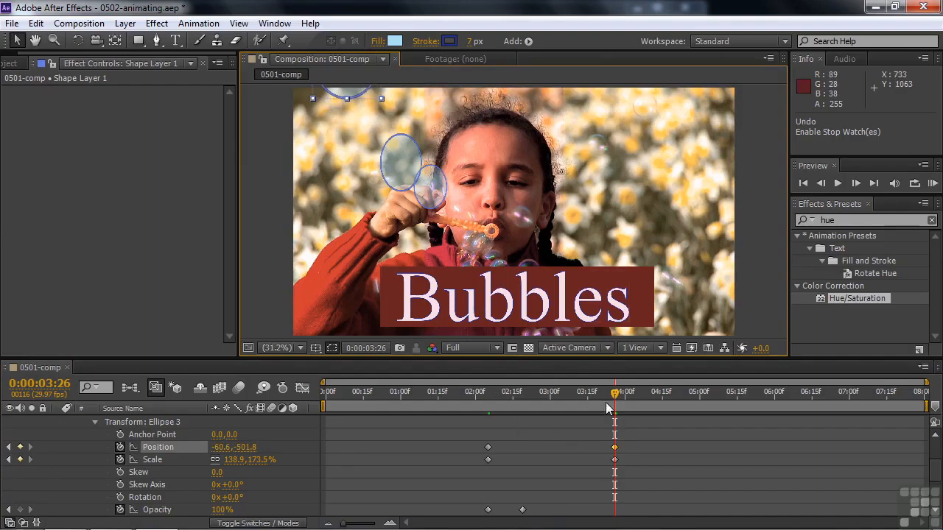
- Deselect the ellipse, turn off mask and shape path visibility, and preview the bubble animation from 0:00:02:01
left_click_drag(615, 399, 479, 412)
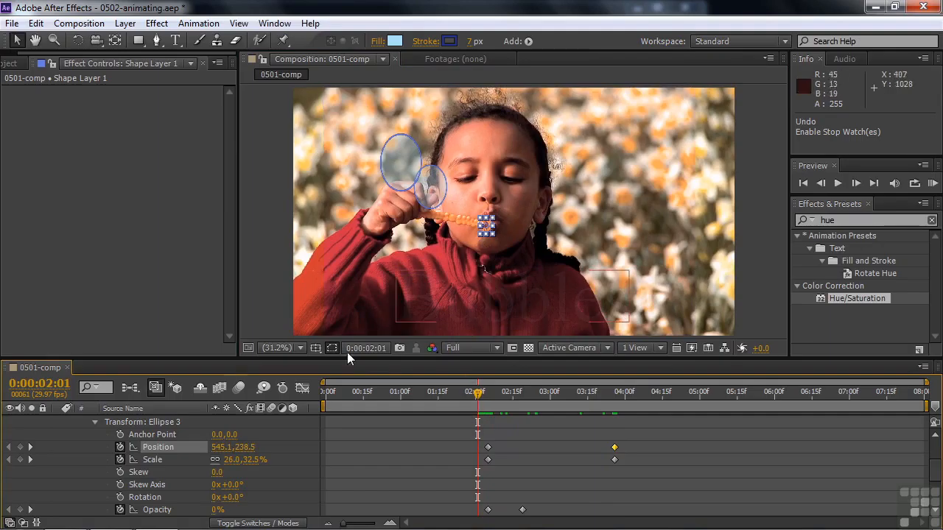
left_click(64, 436)
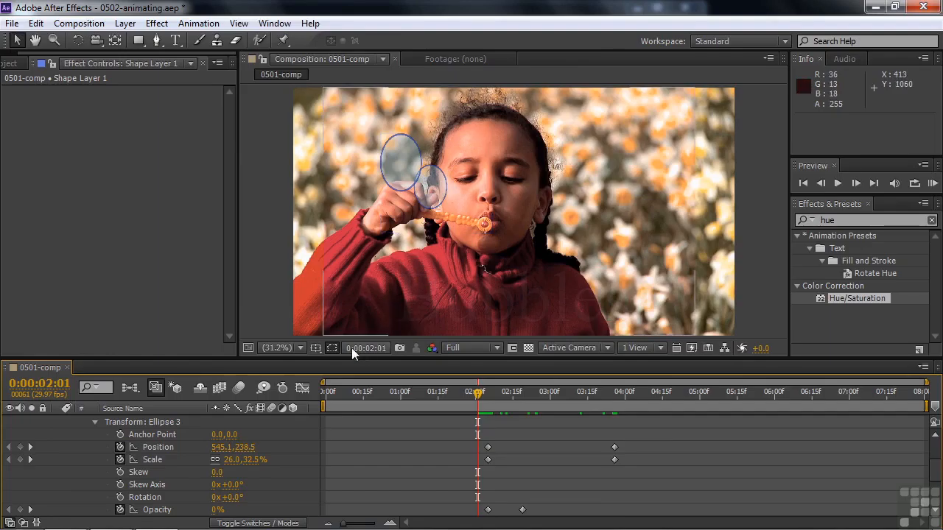
left_click(332, 348)
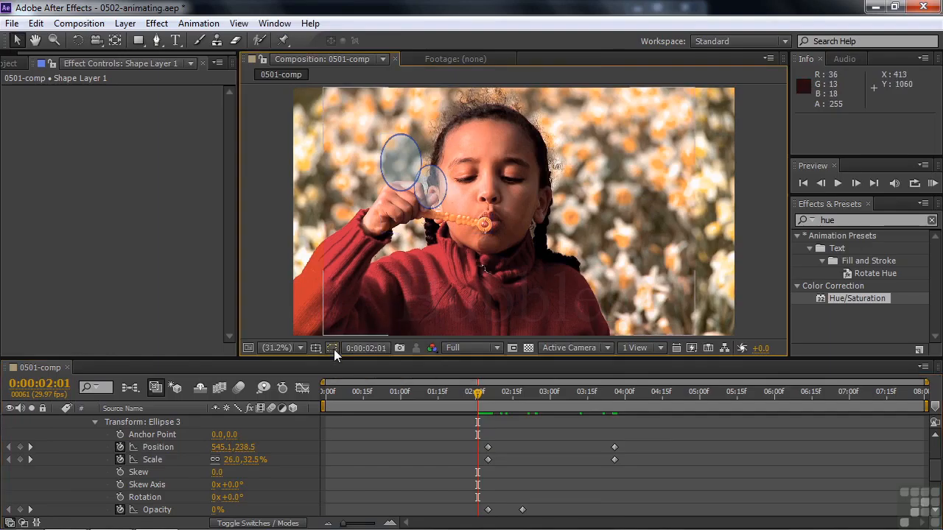
key("space")
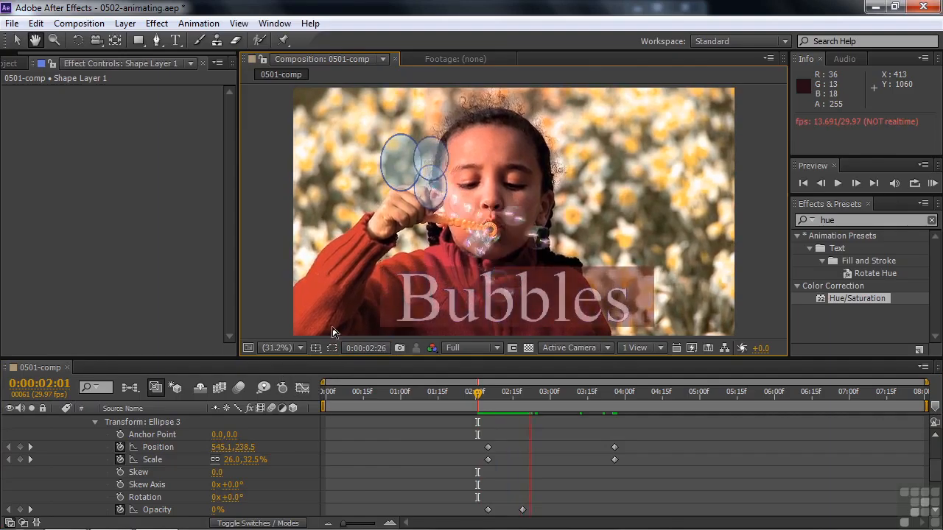
key("space")
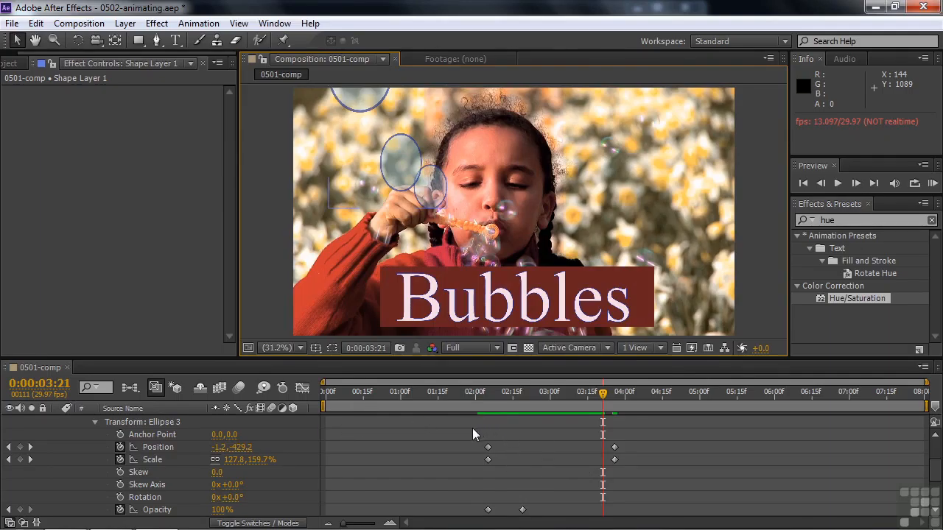
- Copy all Position, Scale and Opacity keyframes of Ellipse 3
scroll(832, 479, "down", 1)
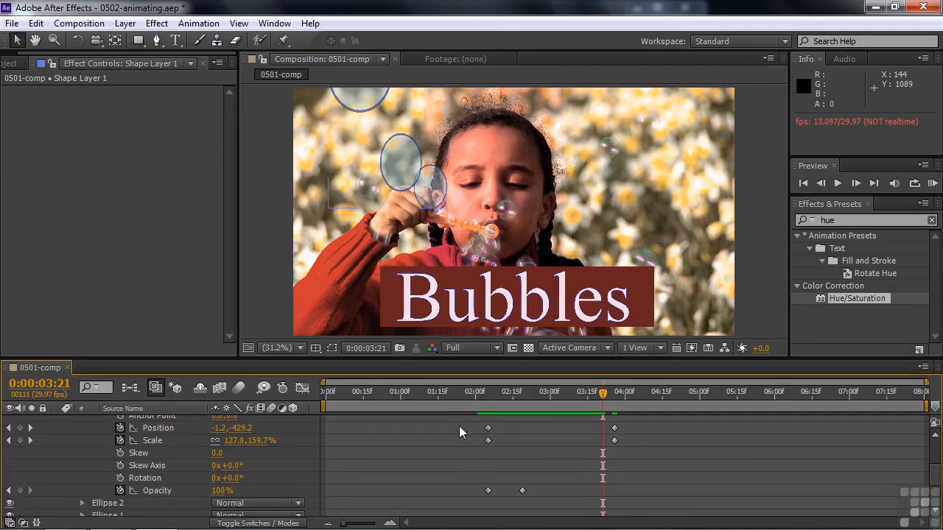
left_click_drag(461, 421, 562, 483)
left_click_drag(635, 508, 648, 504)
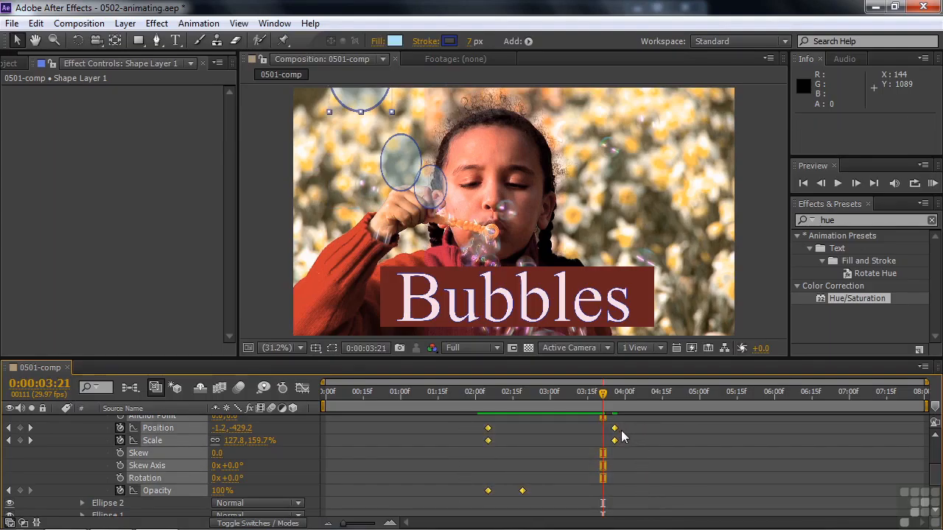
mouse_move(617, 439)
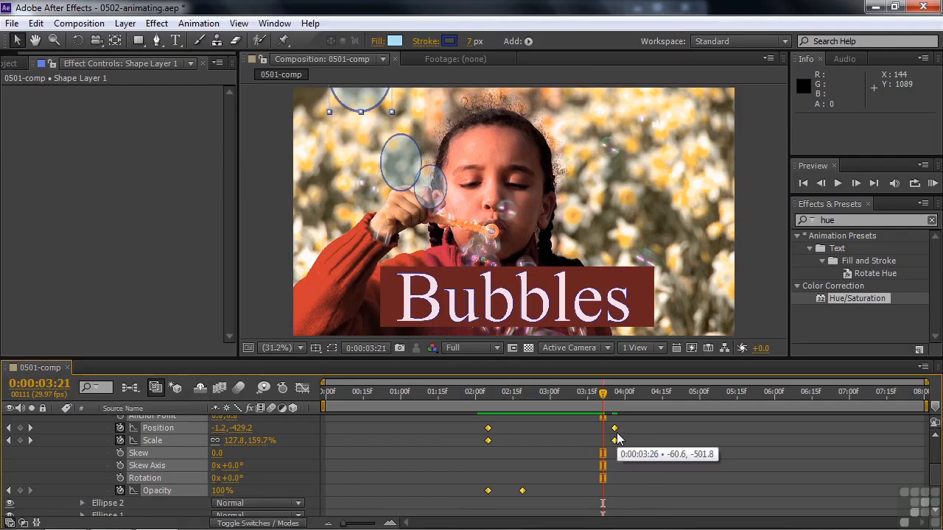
key("ctrl+c")
- Select Ellipse 2 in Shape Layer 1 and set the current time to 0:00:03:05
left_click_drag(934, 477, 934, 495)
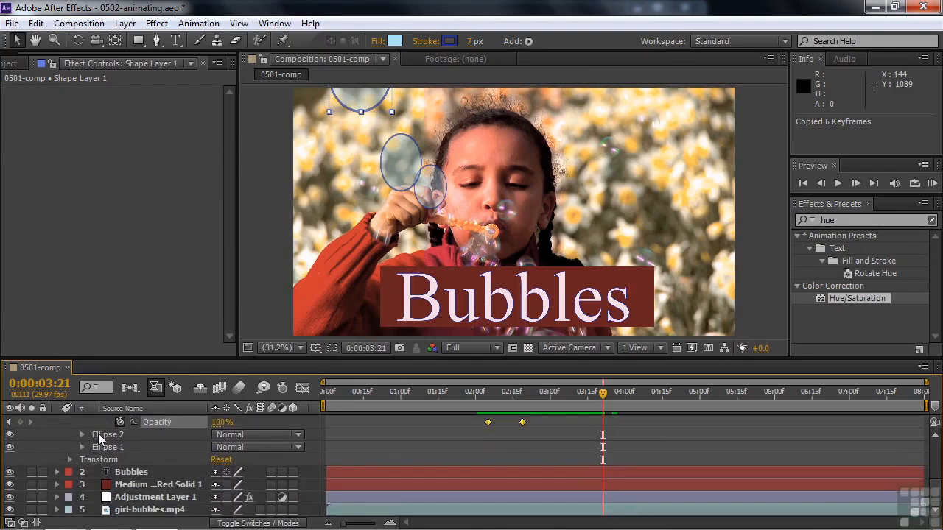
left_click(103, 435)
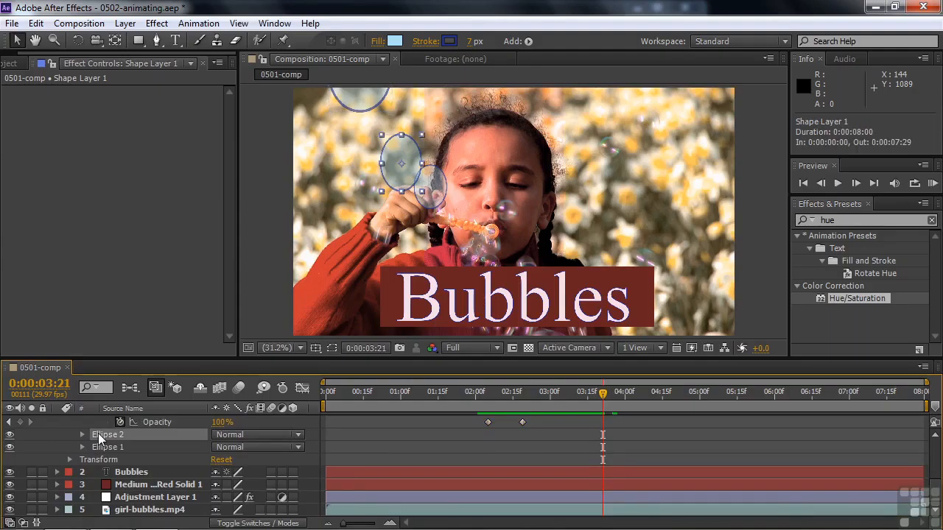
mouse_move(937, 492)
left_mouse_down()
mouse_move(938, 465)
mouse_move(937, 478)
left_mouse_up()
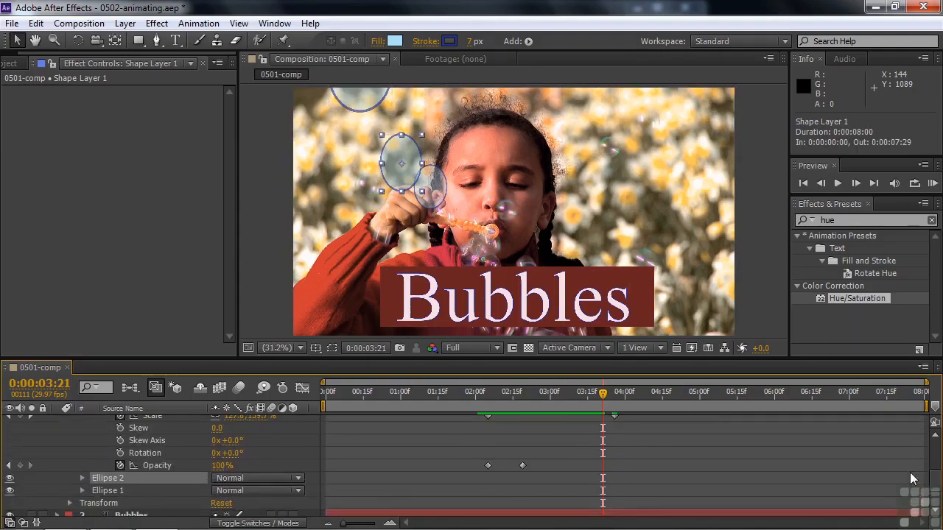
left_click_drag(604, 394, 562, 395)
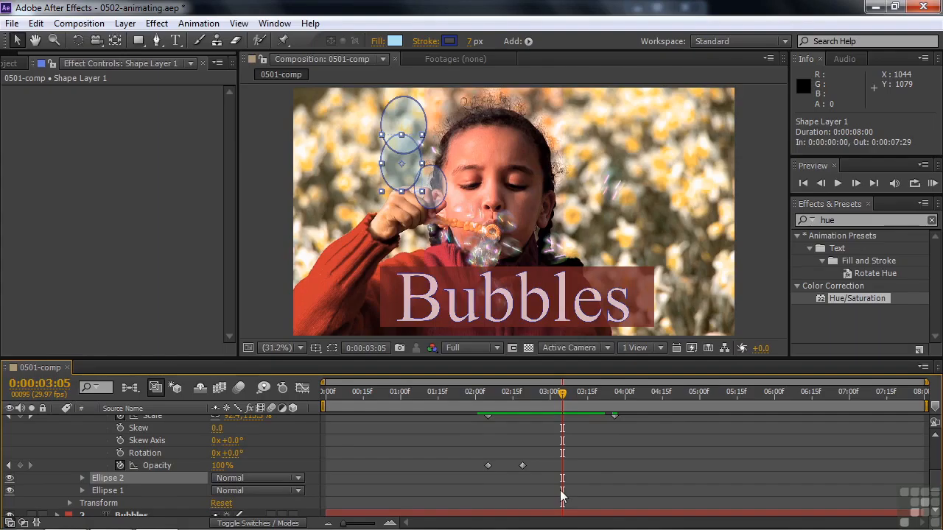